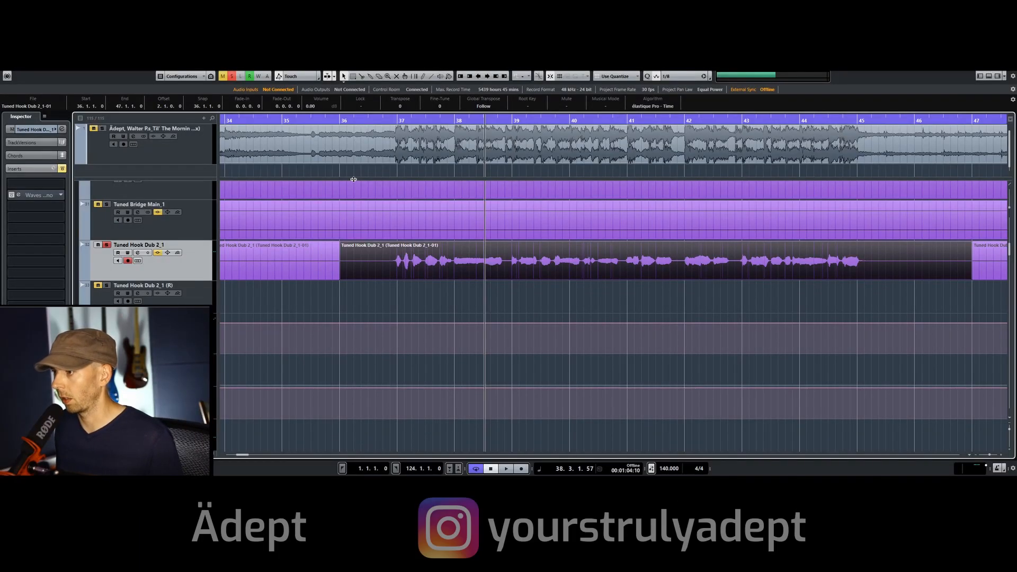
Open the Waves Tune insert on the Tuned Hook Dub 2_1 track and take it out of bypass.
{"action": "mouse_move", "coordinate": [388, 120]}
{"action": "left_mouse_down"}
{"action": "mouse_move", "coordinate": [387, 108]}
{"action": "mouse_move", "coordinate": [381, 119]}
{"action": "left_mouse_up"}
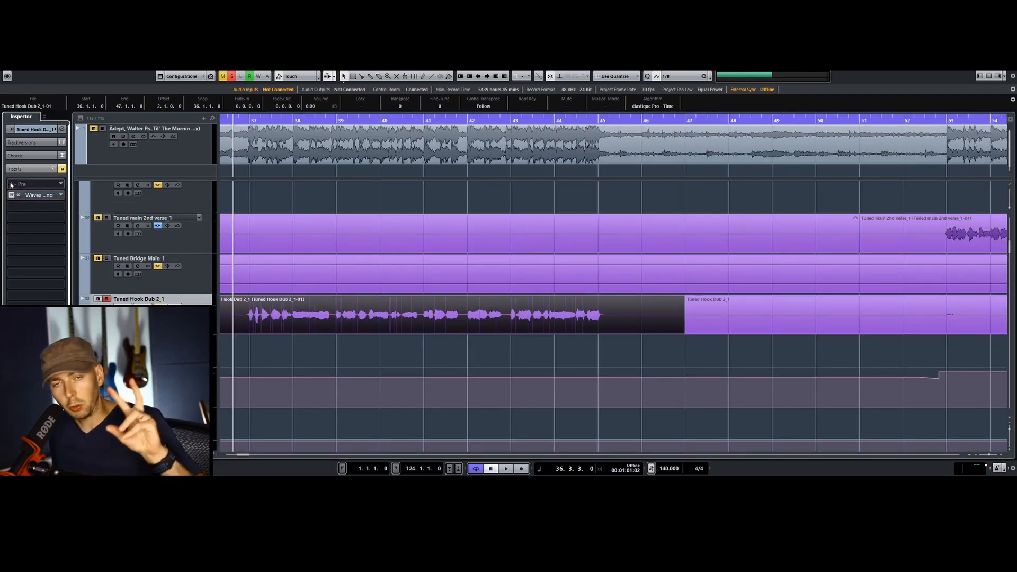
{"action": "left_click", "coordinate": [11, 195]}
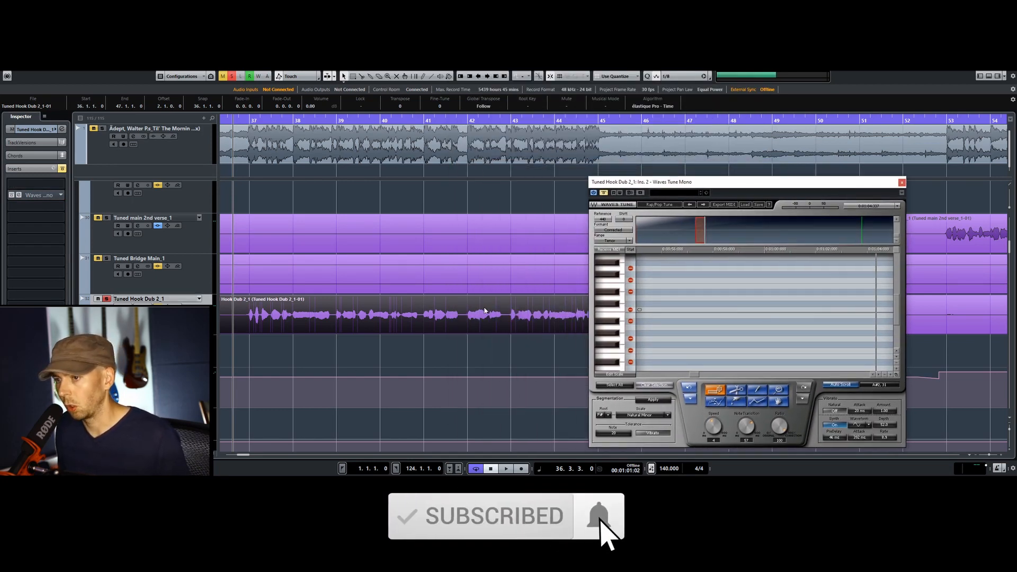
{"action": "left_click_drag", "start_coordinate": [715, 182], "coordinate": [649, 151]}
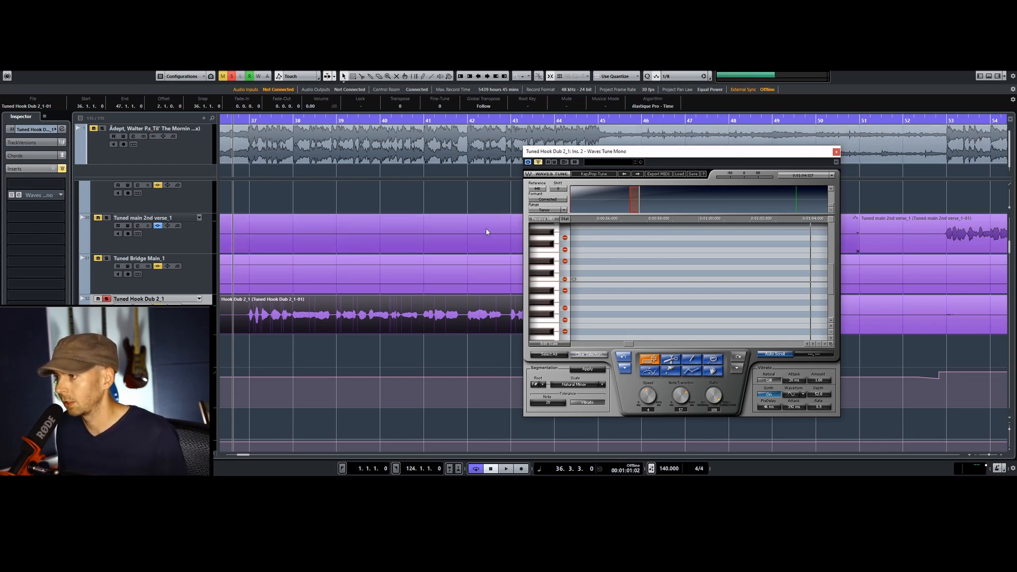
{"action": "left_click", "coordinate": [538, 163]}
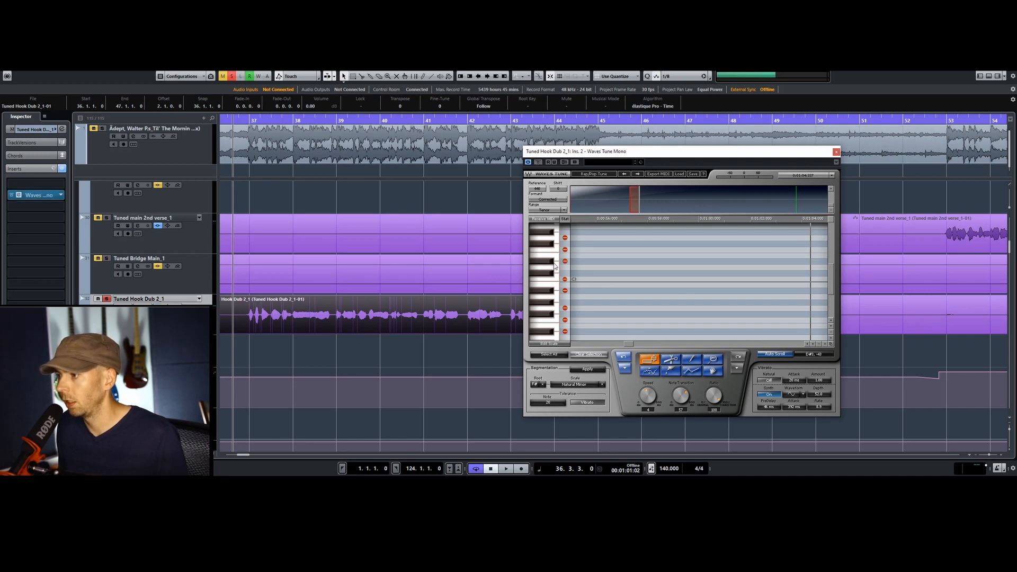
Keep F# as the segmentation root and set the scale to Chromatic in Waves Tune.
{"action": "left_click", "coordinate": [541, 387]}
{"action": "left_click", "coordinate": [498, 410]}
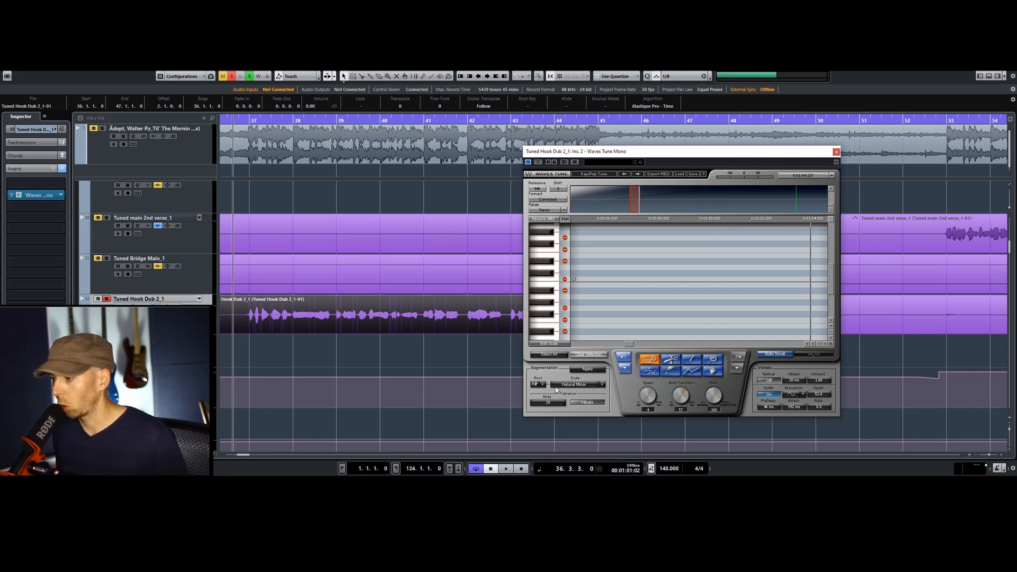
{"action": "left_click", "coordinate": [604, 386]}
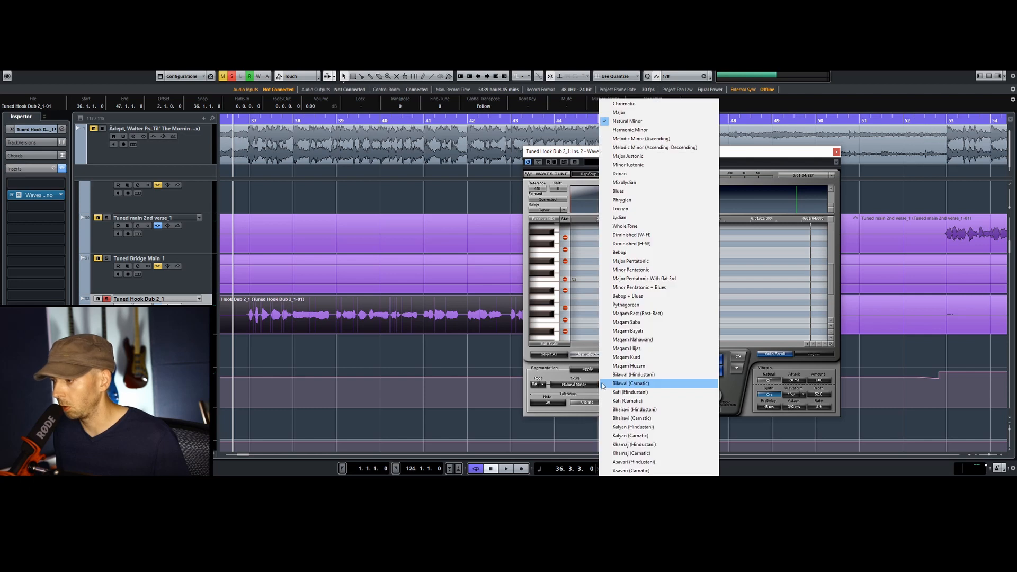
{"action": "left_click", "coordinate": [626, 104]}
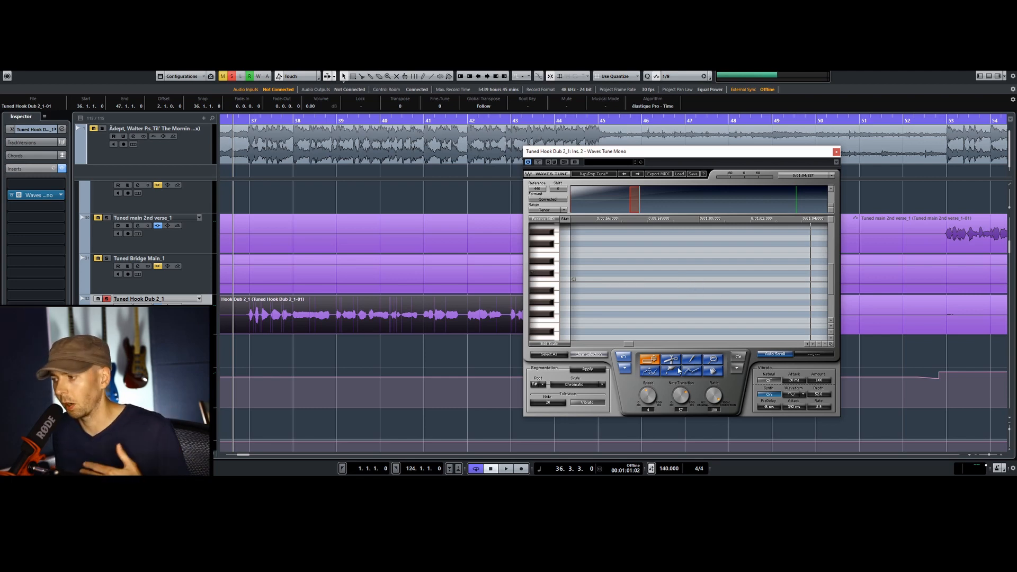
Play the song through HoRNet SongKey MKII on the stereo output to detect its key.
{"action": "left_click", "coordinate": [348, 314]}
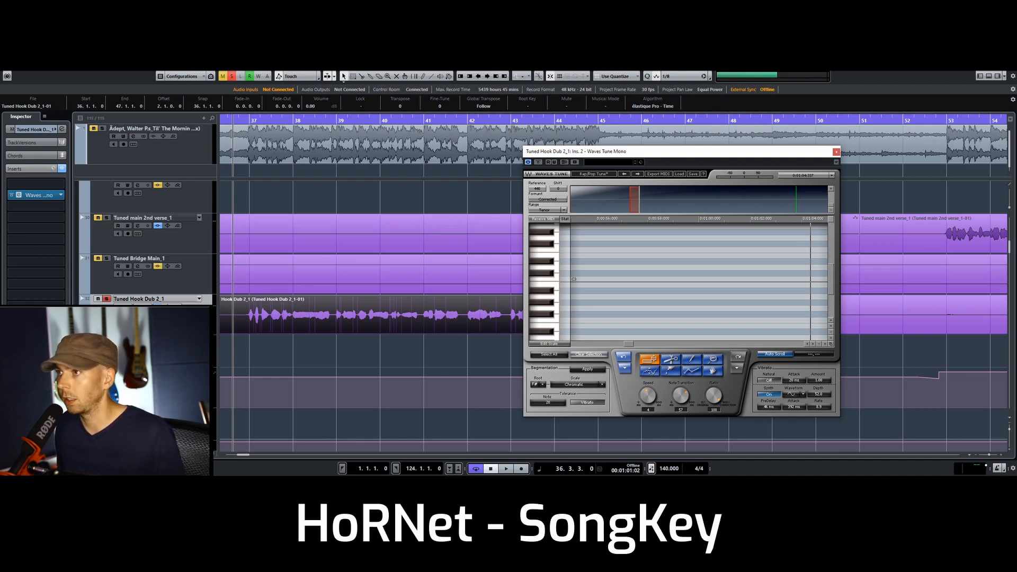
{"action": "left_click_drag", "start_coordinate": [509, 215], "coordinate": [626, 239]}
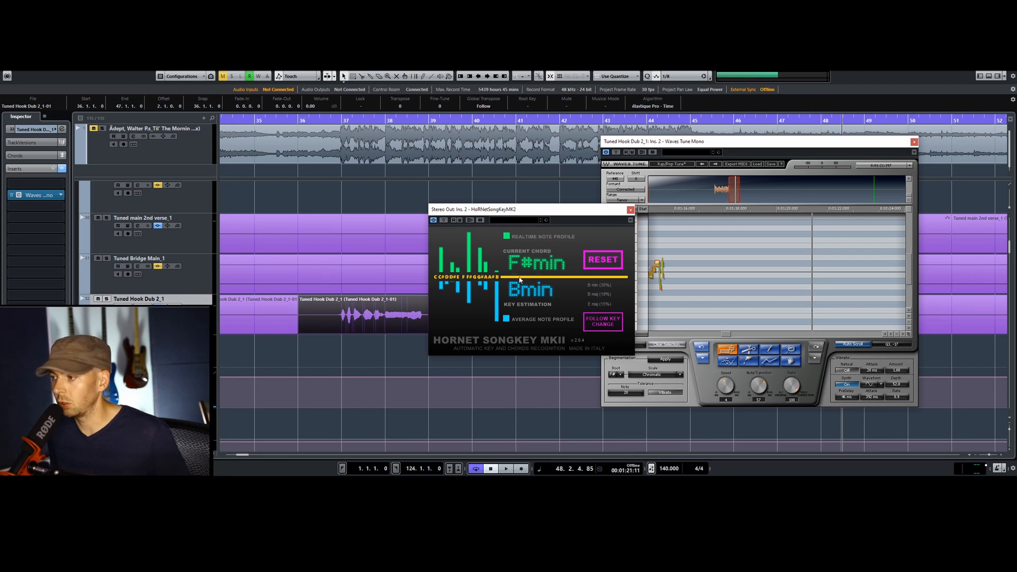
{"action": "left_click_drag", "start_coordinate": [581, 214], "coordinate": [473, 202]}
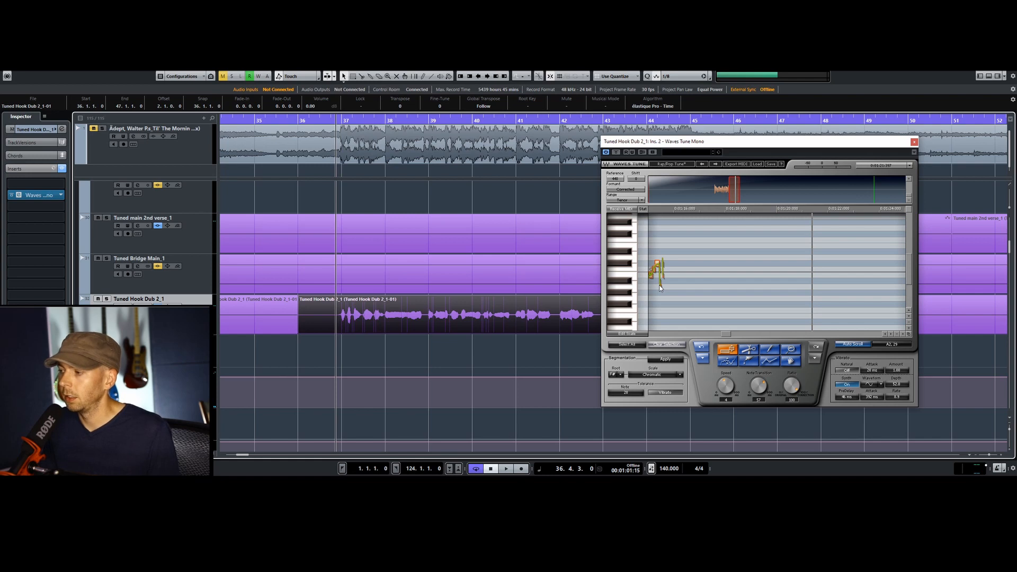
Play the hook dub vocal through Waves Tune so that it scans the sung pitches.
{"action": "key", "text": "space"}
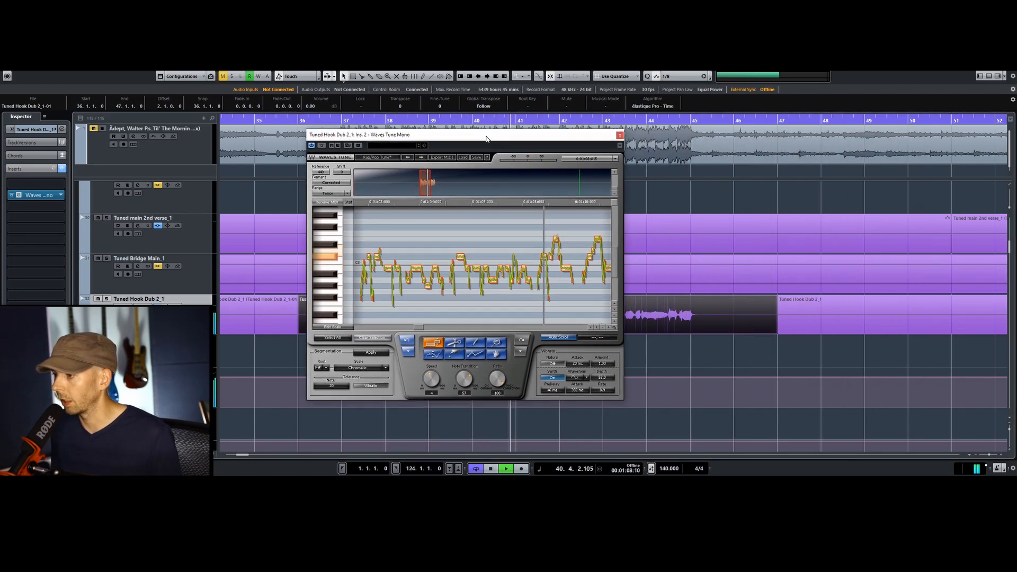
{"action": "left_click_drag", "start_coordinate": [396, 139], "coordinate": [492, 126]}
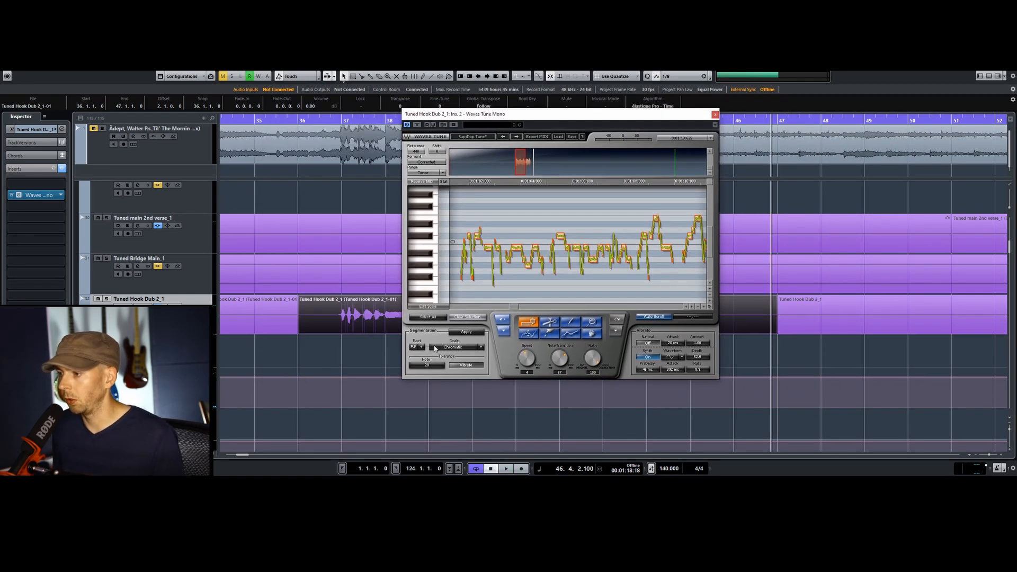
Select all scanned notes and set their segmentation to root F# with the Natural Minor scale.
{"action": "left_click", "coordinate": [433, 317]}
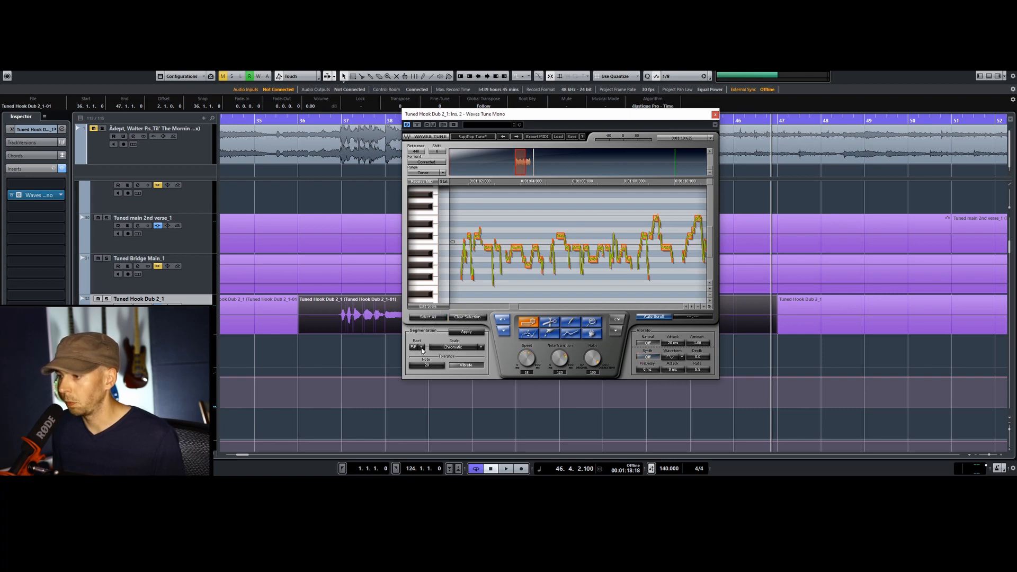
{"action": "left_click", "coordinate": [422, 348]}
{"action": "left_click", "coordinate": [440, 410]}
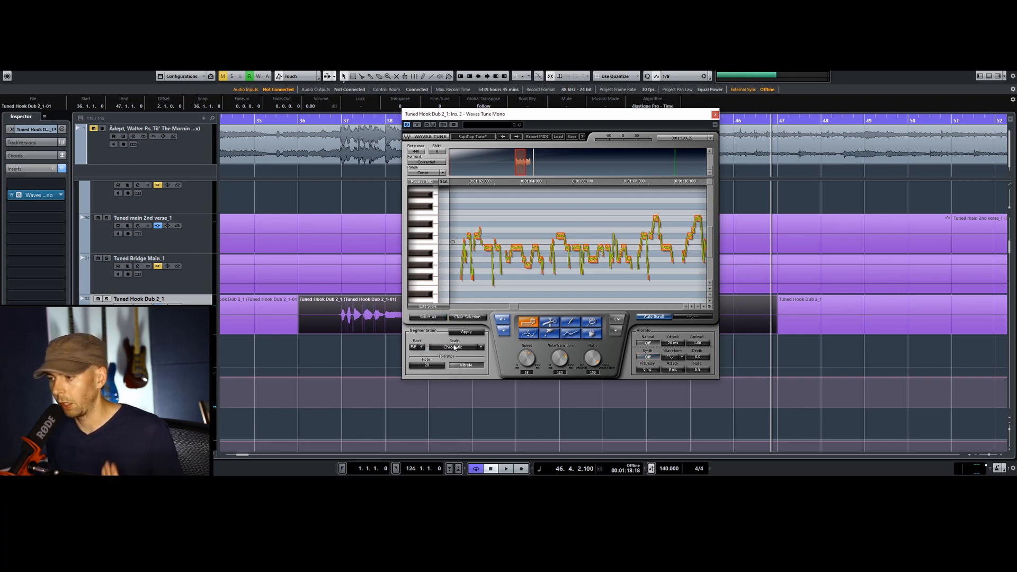
{"action": "left_click", "coordinate": [483, 348]}
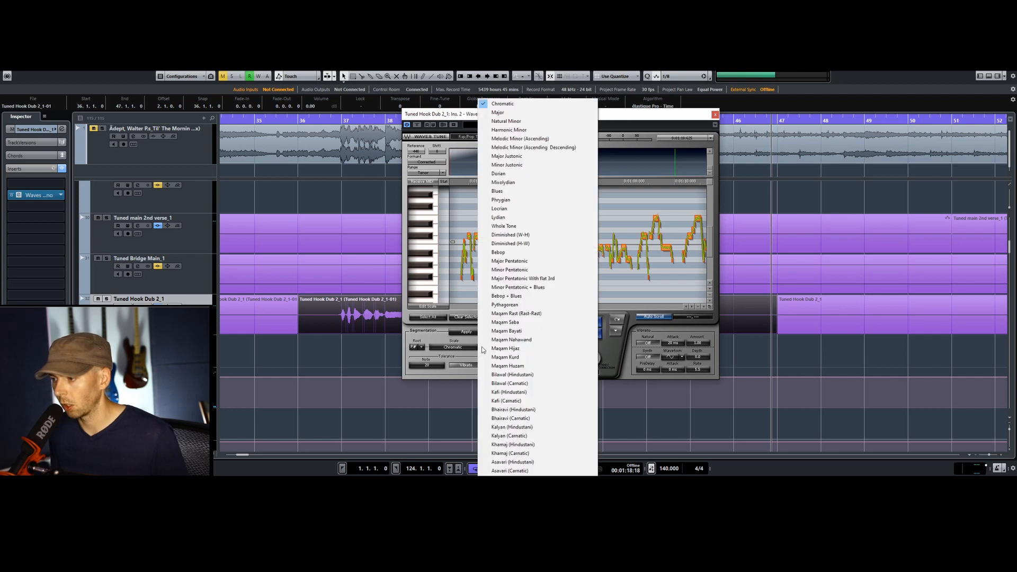
{"action": "left_click", "coordinate": [516, 125]}
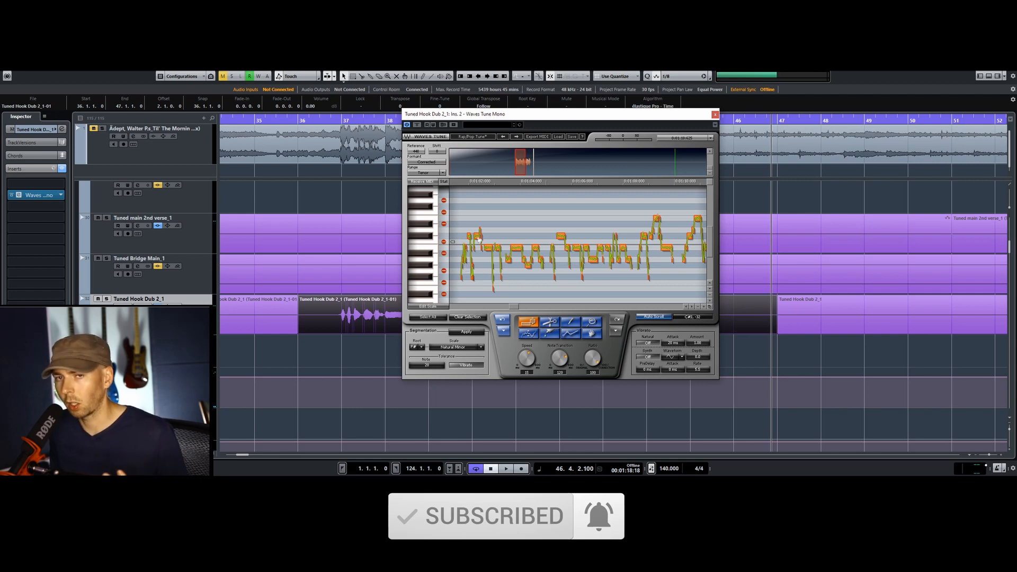
Try the Bass, Alto and Mezzo Soprano vocal ranges on the scanned vocal.
{"action": "left_click", "coordinate": [441, 172]}
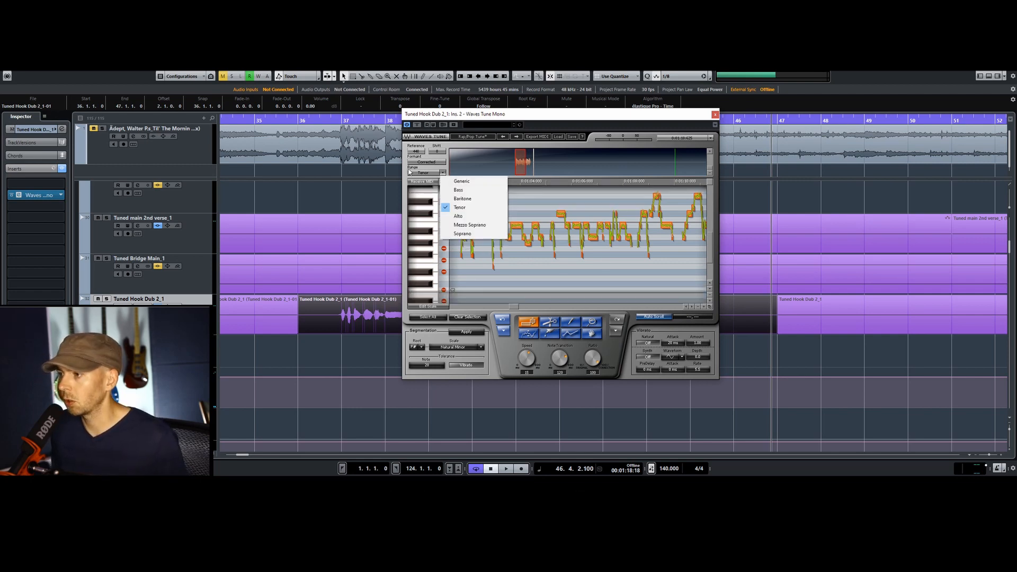
{"action": "left_click", "coordinate": [473, 192]}
{"action": "scroll", "coordinate": [626, 240], "scroll_direction": "up", "scroll_amount": 4}
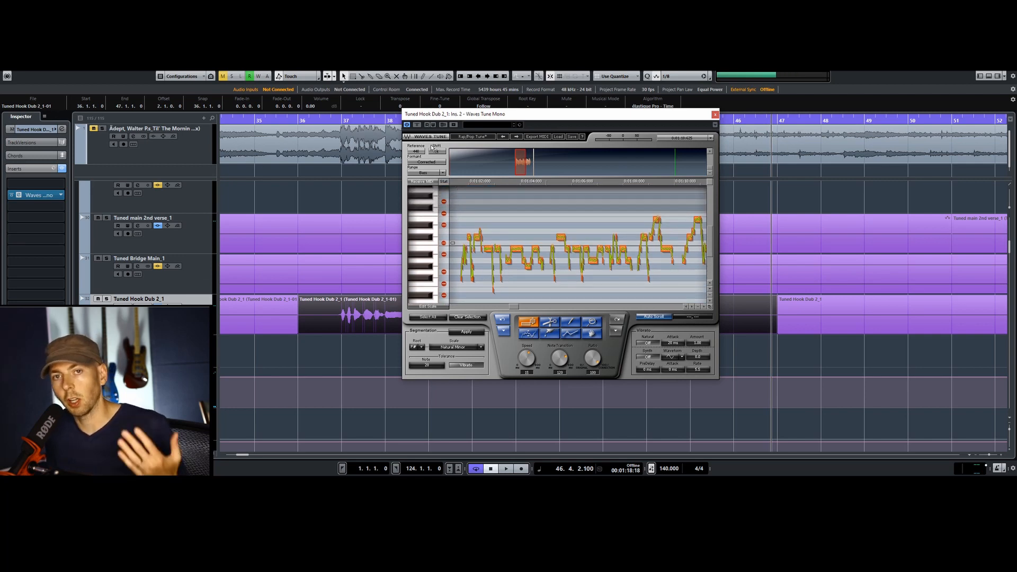
{"action": "left_click", "coordinate": [443, 173]}
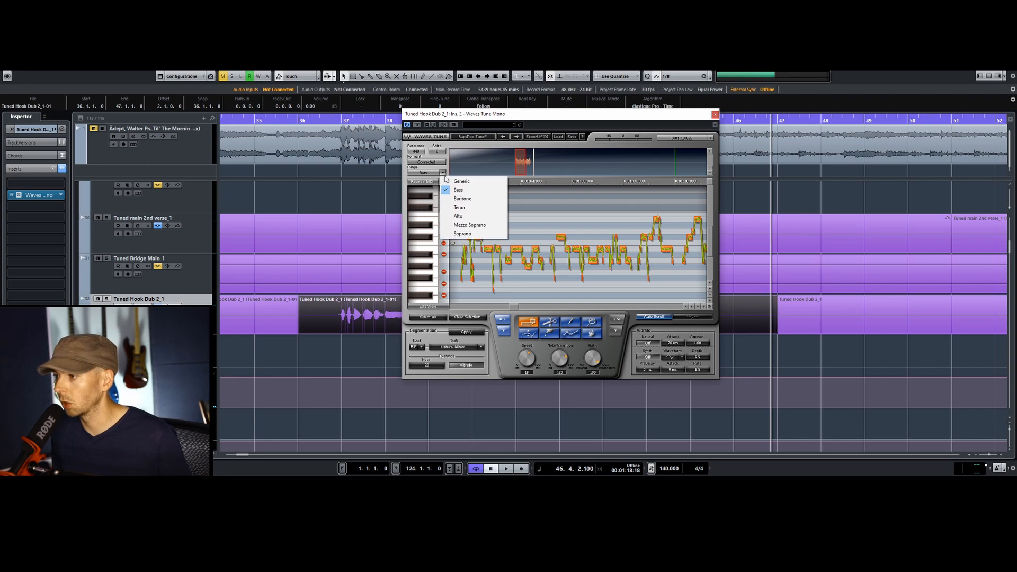
{"action": "left_click", "coordinate": [474, 218]}
{"action": "left_click", "coordinate": [443, 173]}
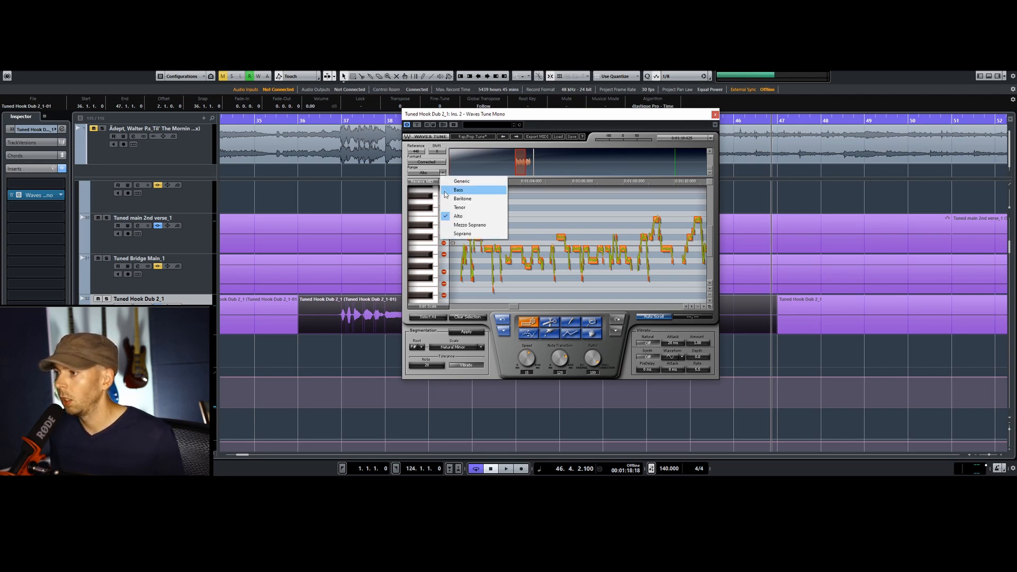
{"action": "left_click", "coordinate": [464, 225]}
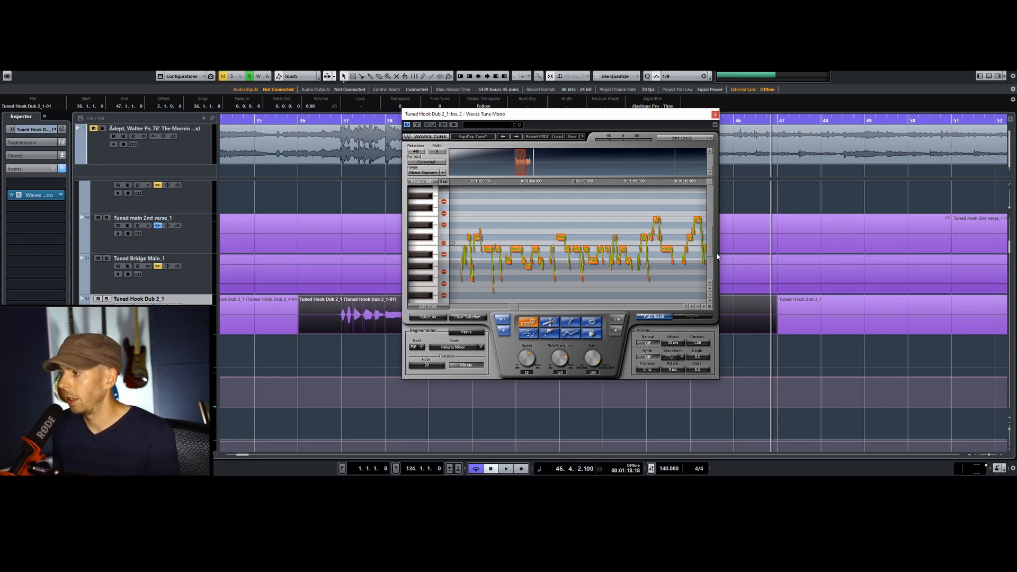
{"action": "scroll", "coordinate": [481, 301], "scroll_direction": "up", "scroll_amount": 2}
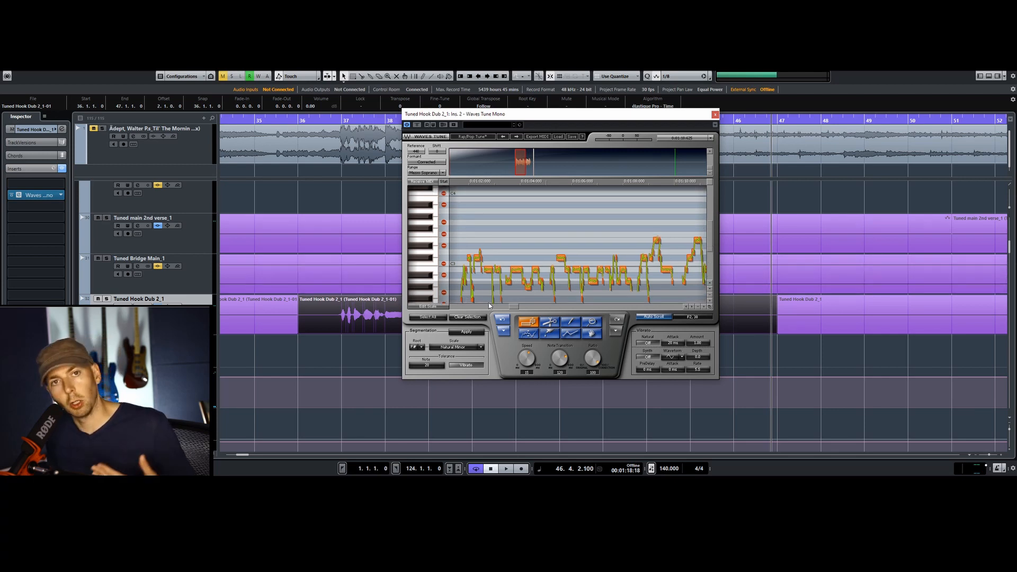
Set the Waves Tune vocal range to Tenor and bring the scanned notes into view.
{"action": "left_click", "coordinate": [443, 173]}
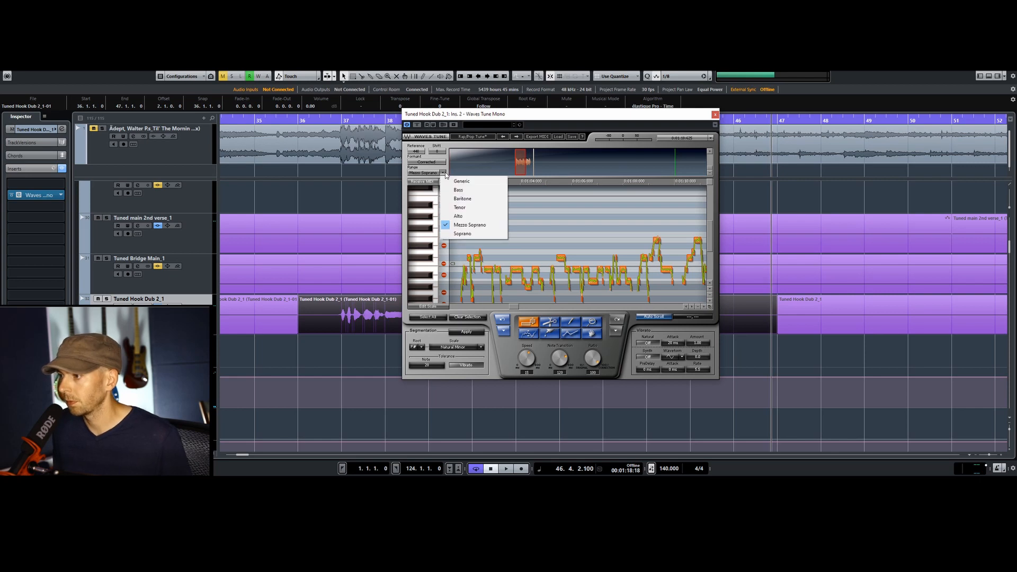
{"action": "left_click", "coordinate": [474, 207]}
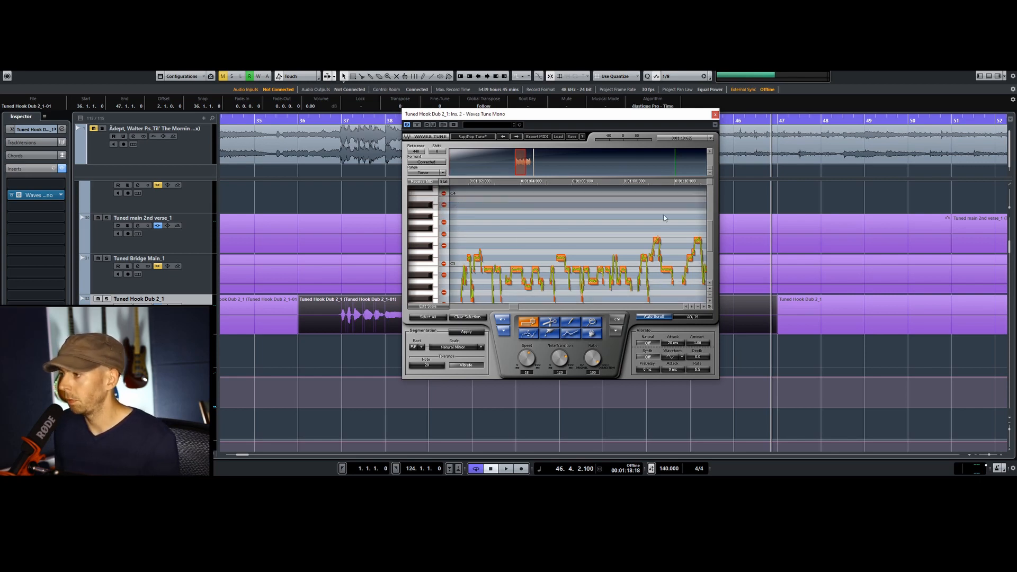
{"action": "scroll", "coordinate": [713, 225], "scroll_direction": "up", "scroll_amount": 2}
{"action": "left_click_drag", "start_coordinate": [706, 227], "coordinate": [707, 259]}
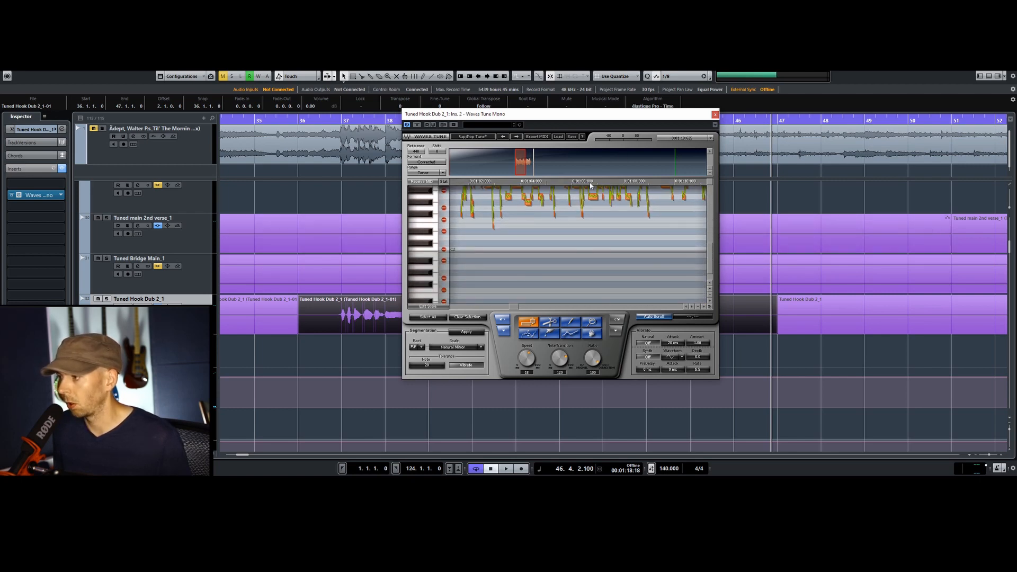
{"action": "mouse_move", "coordinate": [707, 253]}
{"action": "left_mouse_down"}
{"action": "mouse_move", "coordinate": [711, 245]}
{"action": "mouse_move", "coordinate": [709, 259]}
{"action": "left_mouse_up"}
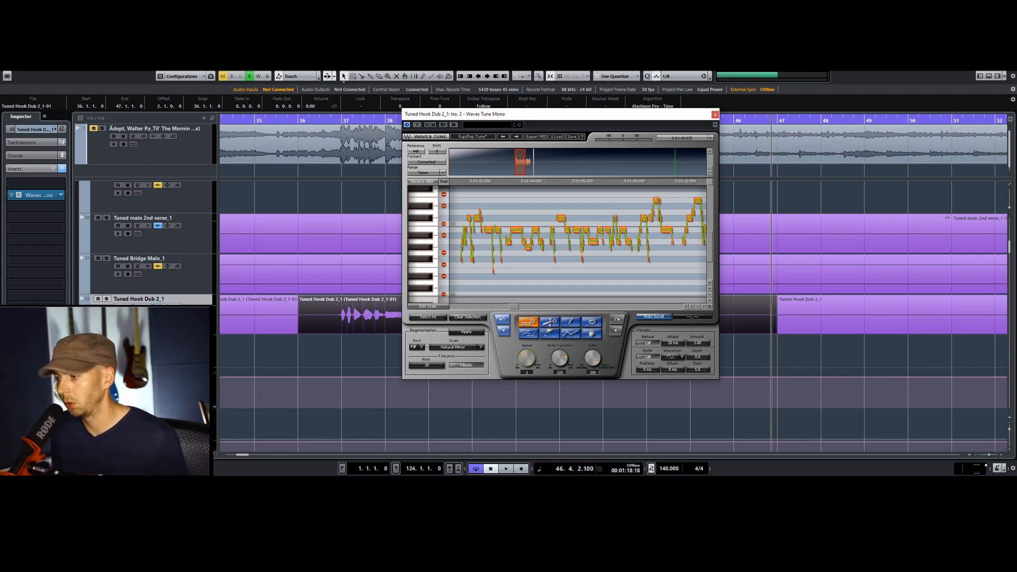
Set the correction speed to 2 ms and the note transition to 42 ms, and audition the vocal phrase.
{"action": "left_click_drag", "start_coordinate": [527, 358], "coordinate": [537, 343]}
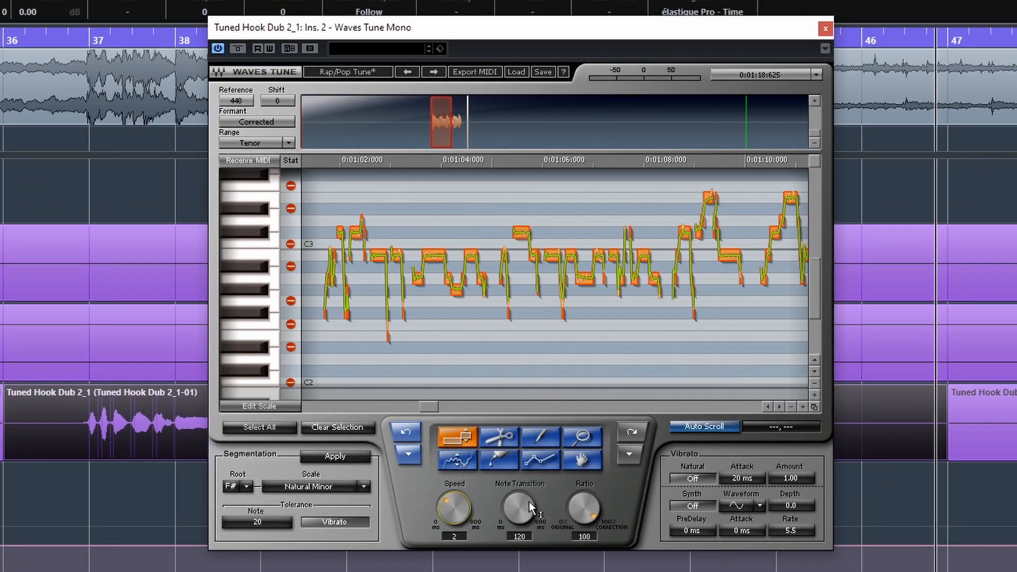
{"action": "mouse_move", "coordinate": [529, 501]}
{"action": "left_mouse_down"}
{"action": "mouse_move", "coordinate": [529, 522]}
{"action": "mouse_move", "coordinate": [519, 504]}
{"action": "left_mouse_up"}
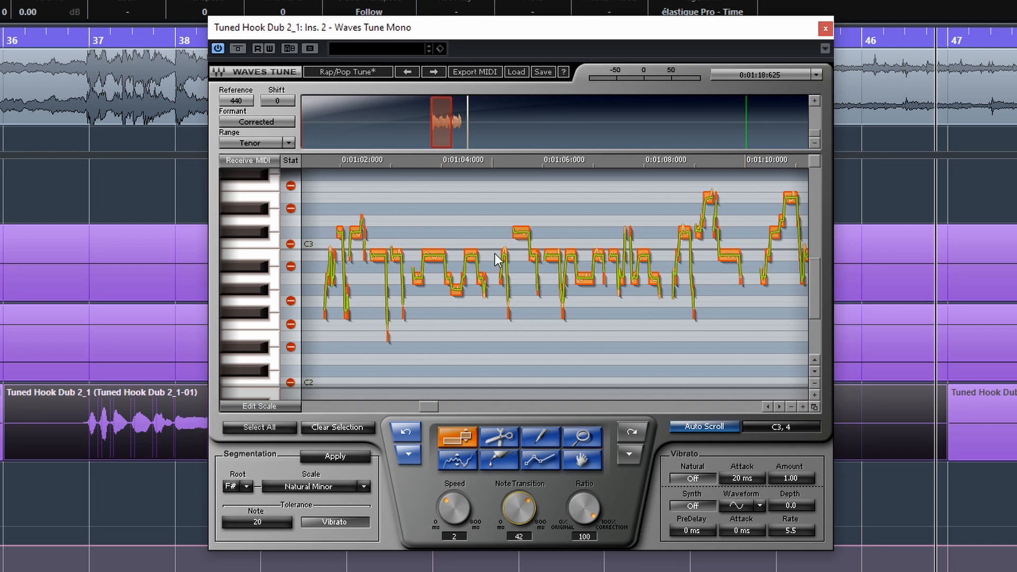
{"action": "left_click", "coordinate": [311, 159]}
{"action": "key", "text": "space"}
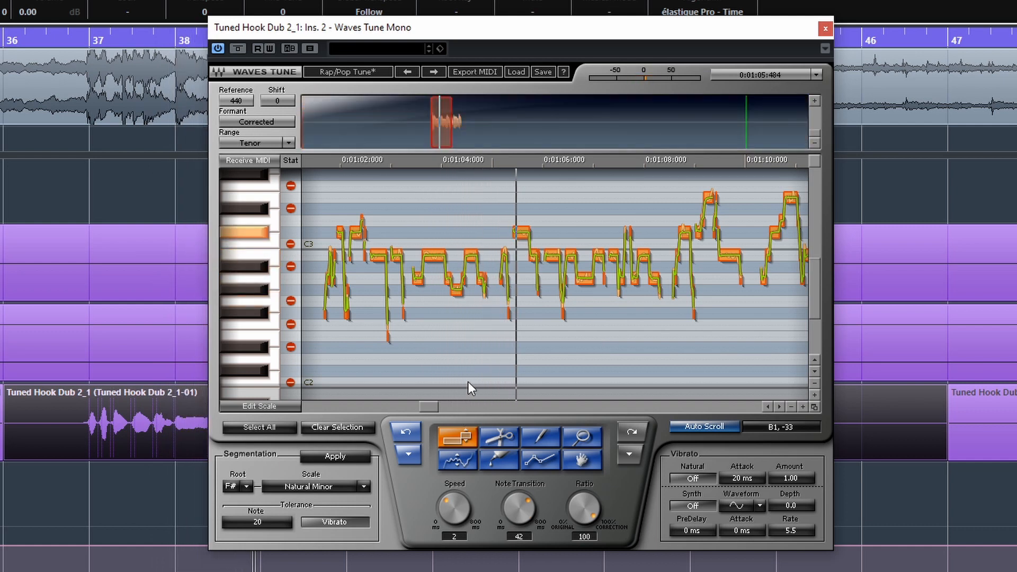
{"action": "key", "text": "space"}
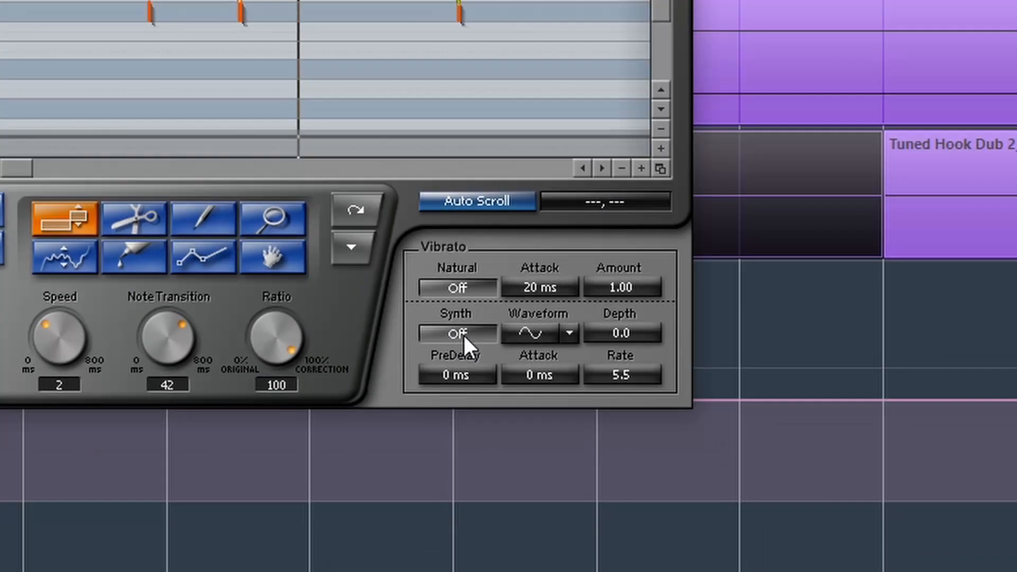
Enable synth vibrato on the selected notes with a depth of 29.0 and a rate of about 7.
{"action": "left_click", "coordinate": [690, 506]}
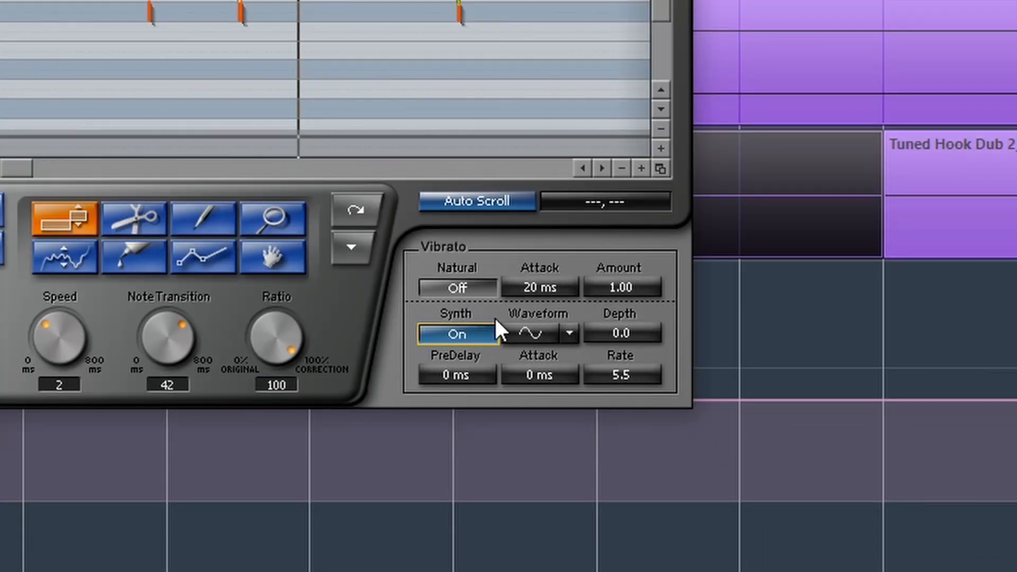
{"action": "left_click_drag", "start_coordinate": [621, 333], "coordinate": [621, 272]}
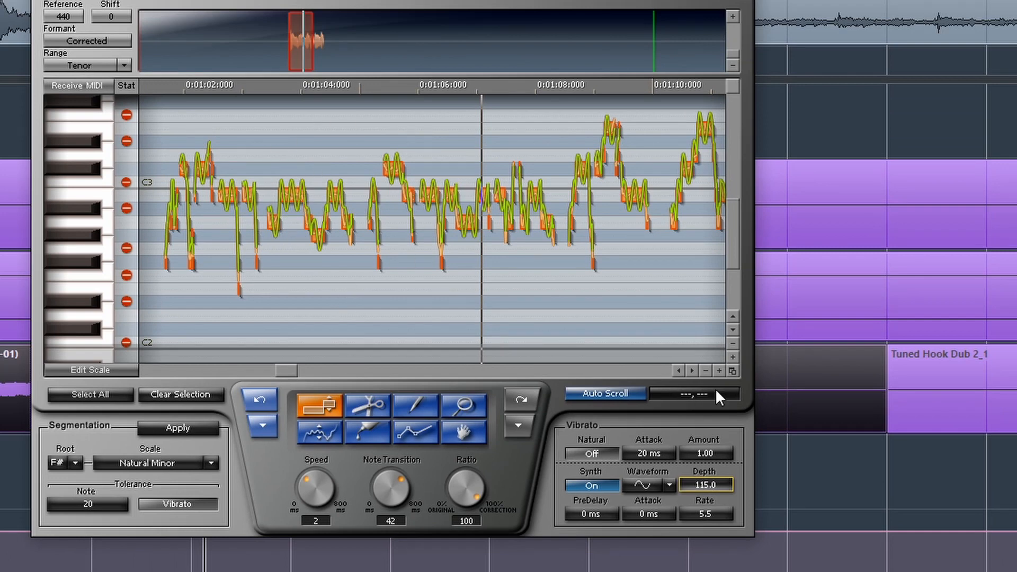
{"action": "left_click_drag", "start_coordinate": [700, 486], "coordinate": [700, 528]}
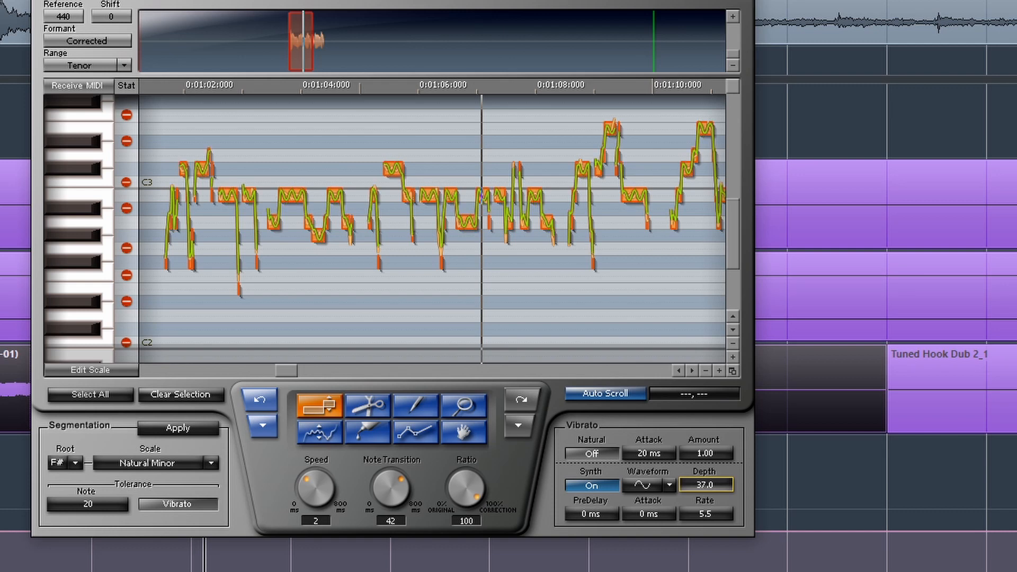
{"action": "left_click_drag", "start_coordinate": [702, 483], "coordinate": [701, 490]}
{"action": "left_click_drag", "start_coordinate": [710, 513], "coordinate": [710, 487]}
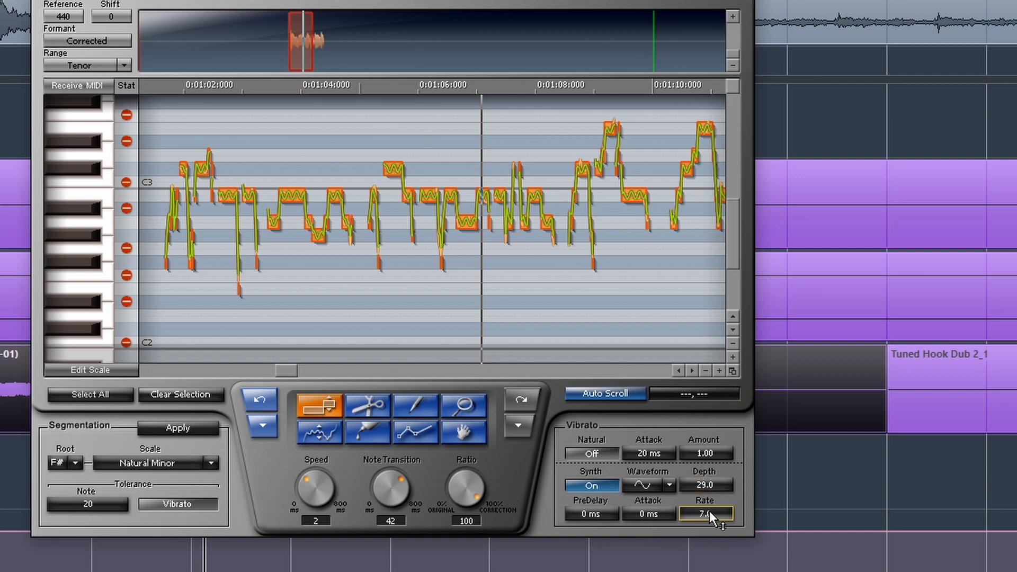
{"action": "left_click_drag", "start_coordinate": [709, 487], "coordinate": [710, 479]}
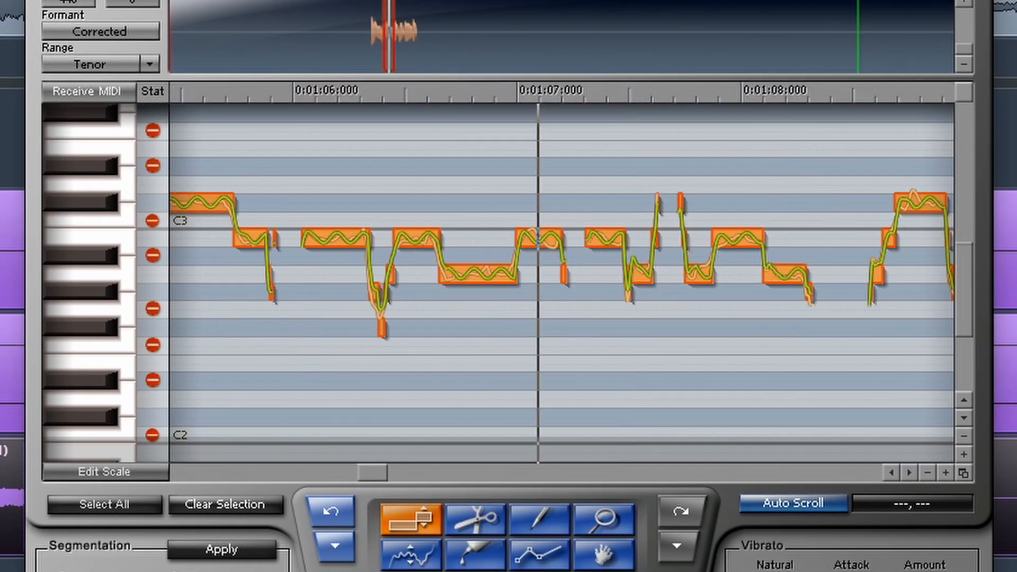
Set the synth vibrato rate to 8.0, its predelay to 55 ms and its attack to 41 ms.
{"action": "left_click_drag", "start_coordinate": [819, 569], "coordinate": [819, 561]}
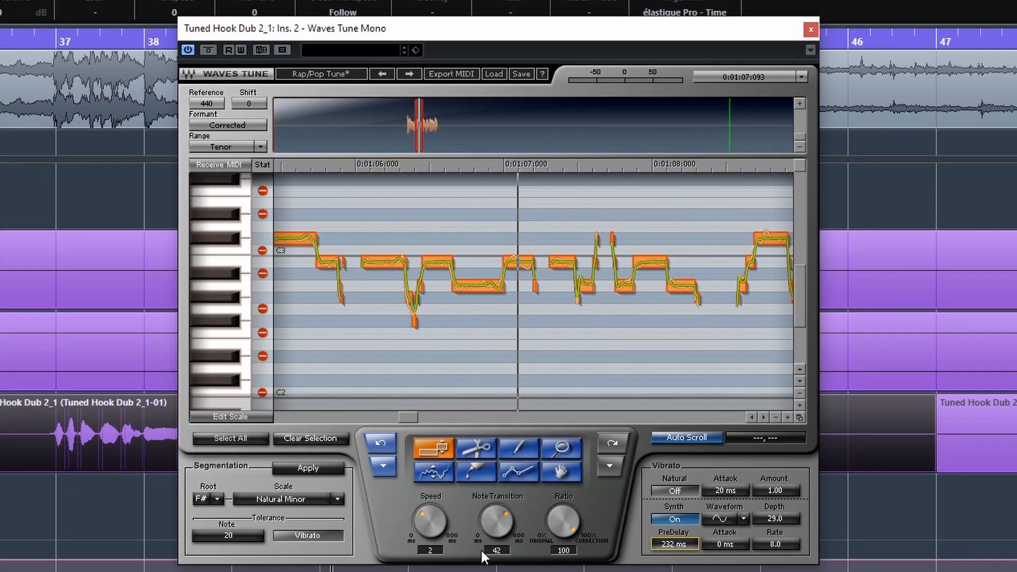
{"action": "left_click_drag", "start_coordinate": [720, 535], "coordinate": [748, 536]}
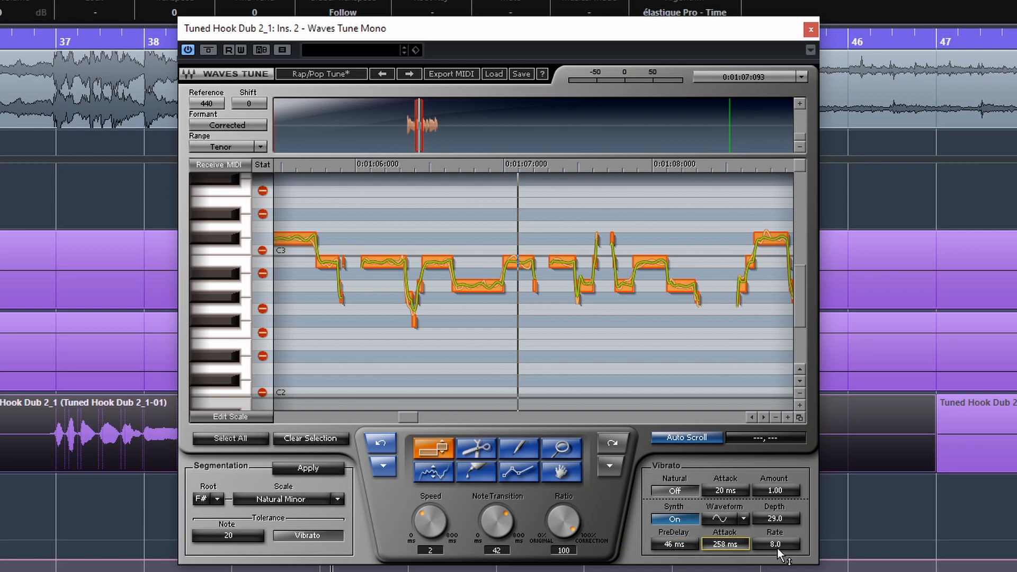
{"action": "left_click_drag", "start_coordinate": [731, 544], "coordinate": [676, 553]}
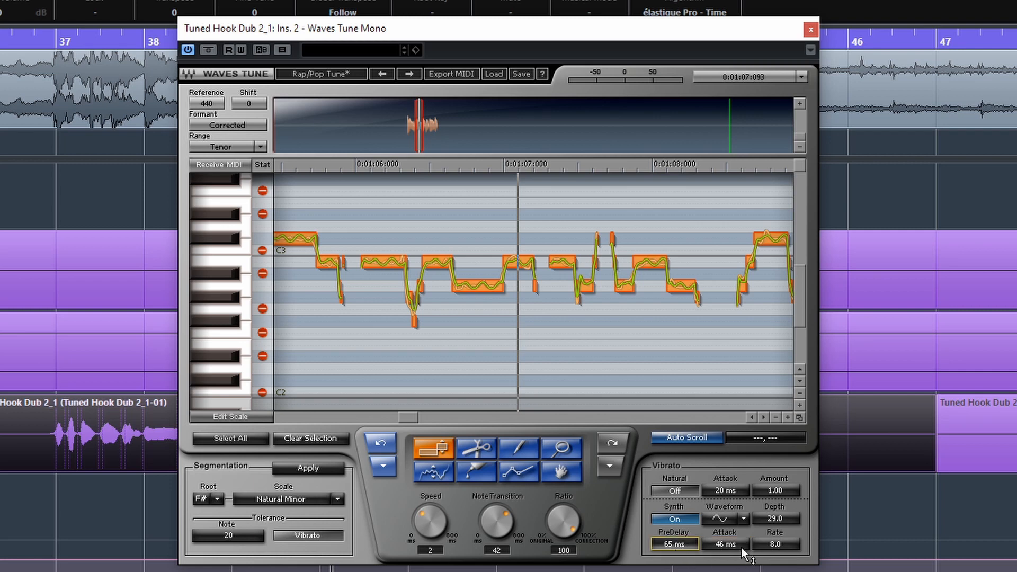
{"action": "left_click_drag", "start_coordinate": [736, 543], "coordinate": [737, 543]}
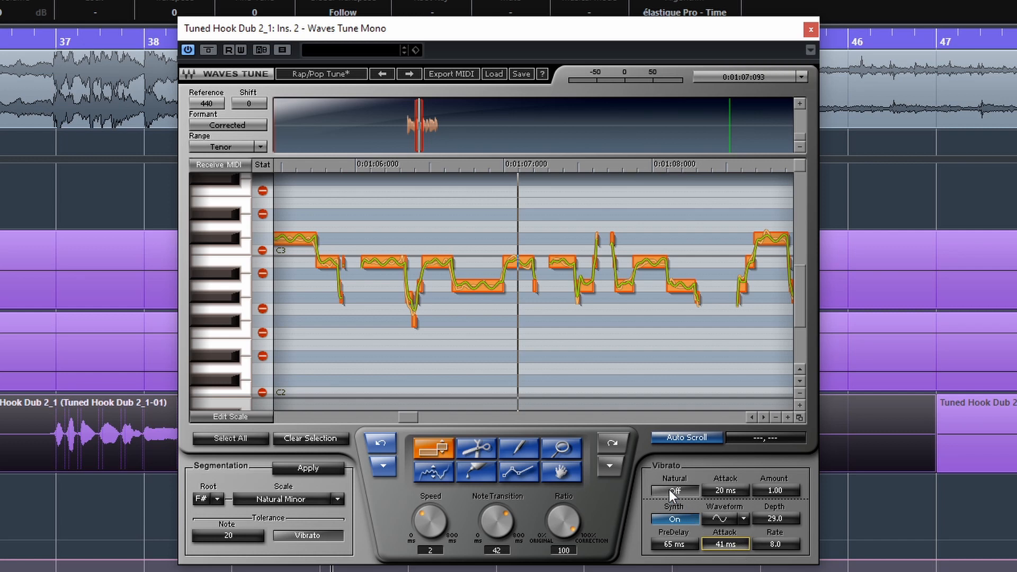
{"action": "mouse_move", "coordinate": [675, 544]}
{"action": "left_mouse_down"}
{"action": "mouse_move", "coordinate": [675, 530]}
{"action": "mouse_move", "coordinate": [675, 549]}
{"action": "left_mouse_up"}
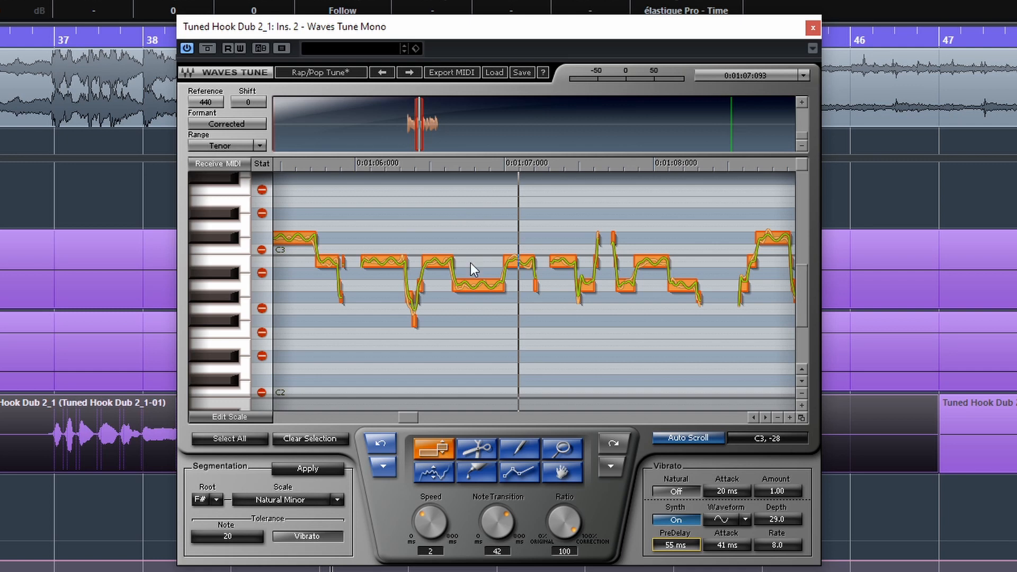
Refine the synth vibrato onset with a predelay of 66 ms and an attack of 116 ms.
{"action": "left_click_drag", "start_coordinate": [676, 545], "coordinate": [676, 513]}
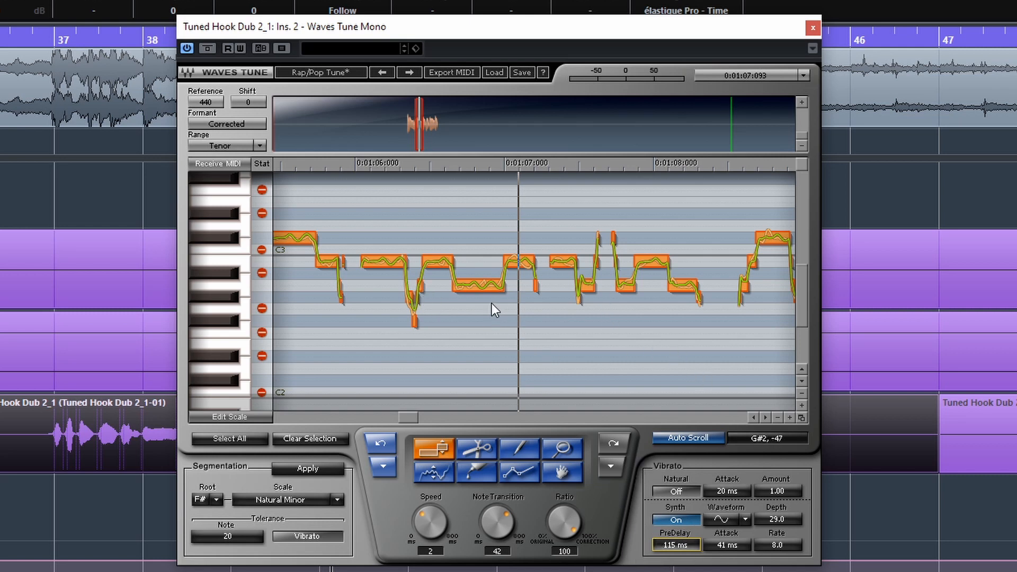
{"action": "mouse_move", "coordinate": [723, 545]}
{"action": "left_mouse_down"}
{"action": "mouse_move", "coordinate": [723, 510]}
{"action": "mouse_move", "coordinate": [723, 529]}
{"action": "left_mouse_up"}
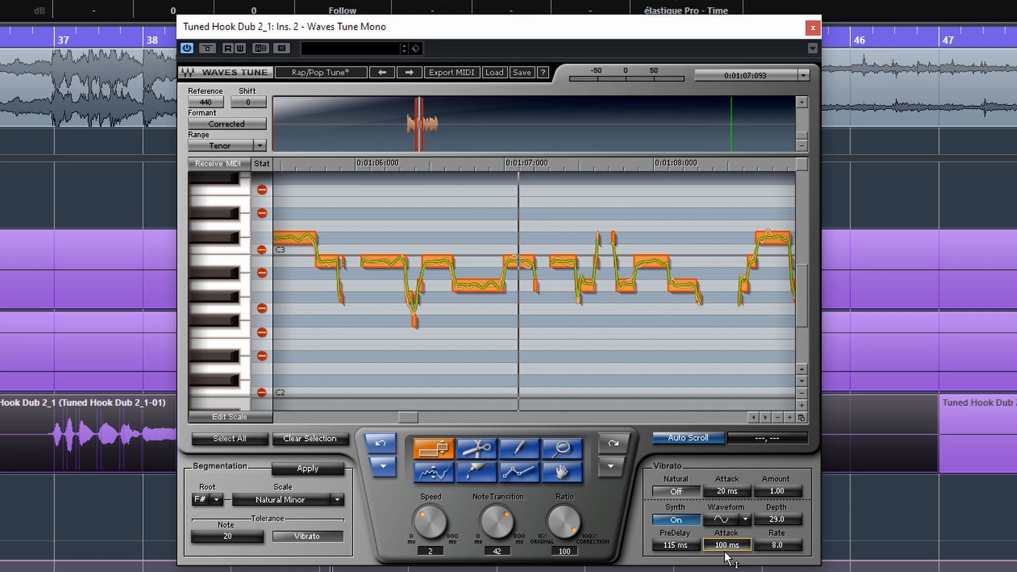
{"action": "left_click_drag", "start_coordinate": [676, 545], "coordinate": [676, 561]}
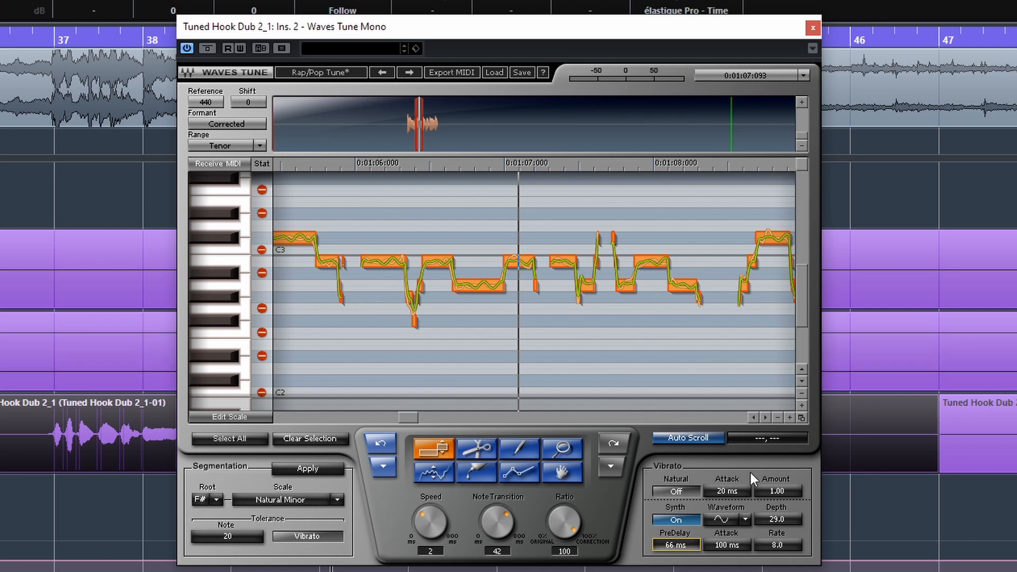
{"action": "left_click_drag", "start_coordinate": [734, 545], "coordinate": [734, 537]}
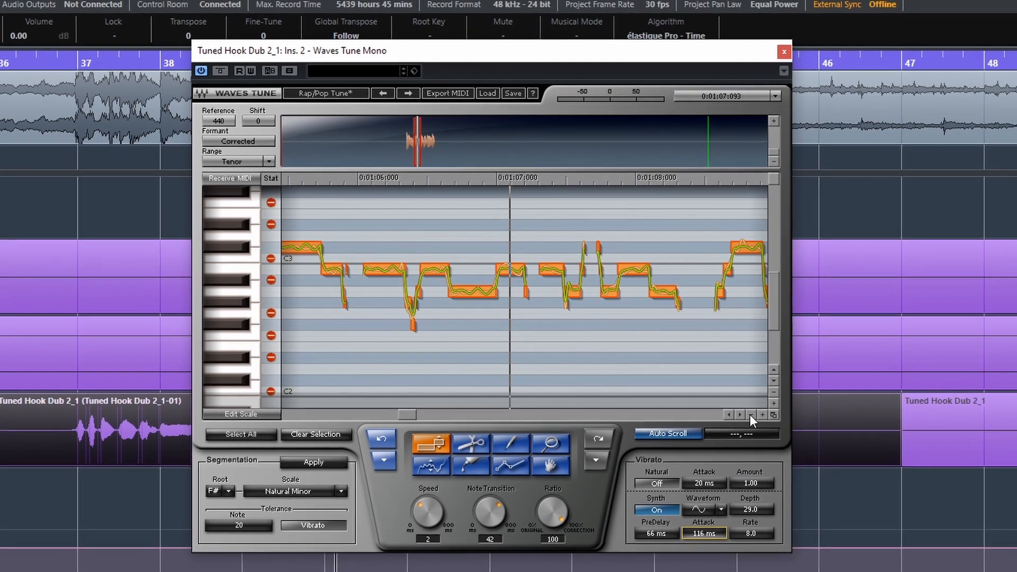
Move the project playhead to just before bar 37 to show the vocal notes around it.
{"action": "left_click", "coordinate": [751, 415]}
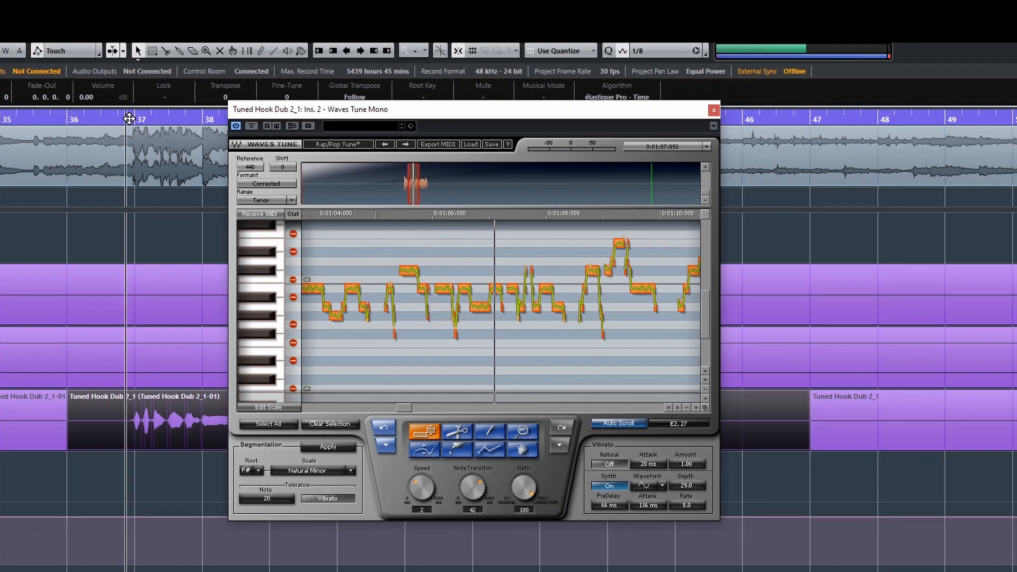
{"action": "left_click", "coordinate": [127, 119]}
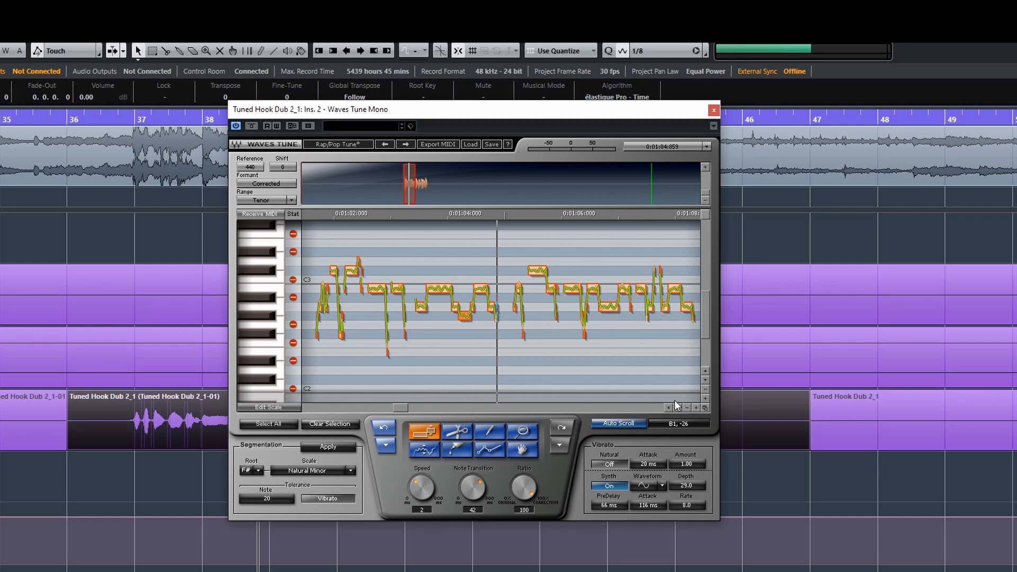
Switch the note editing tool to Merge and back to Note.
{"action": "right_click", "coordinate": [465, 328]}
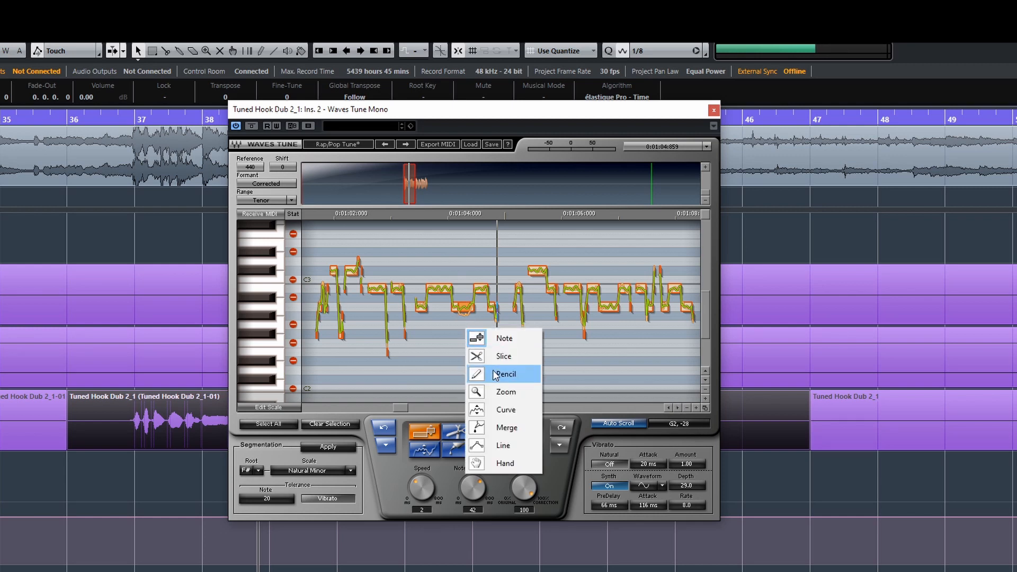
{"action": "left_click", "coordinate": [502, 432]}
{"action": "right_click", "coordinate": [484, 332]}
{"action": "left_click", "coordinate": [495, 342]}
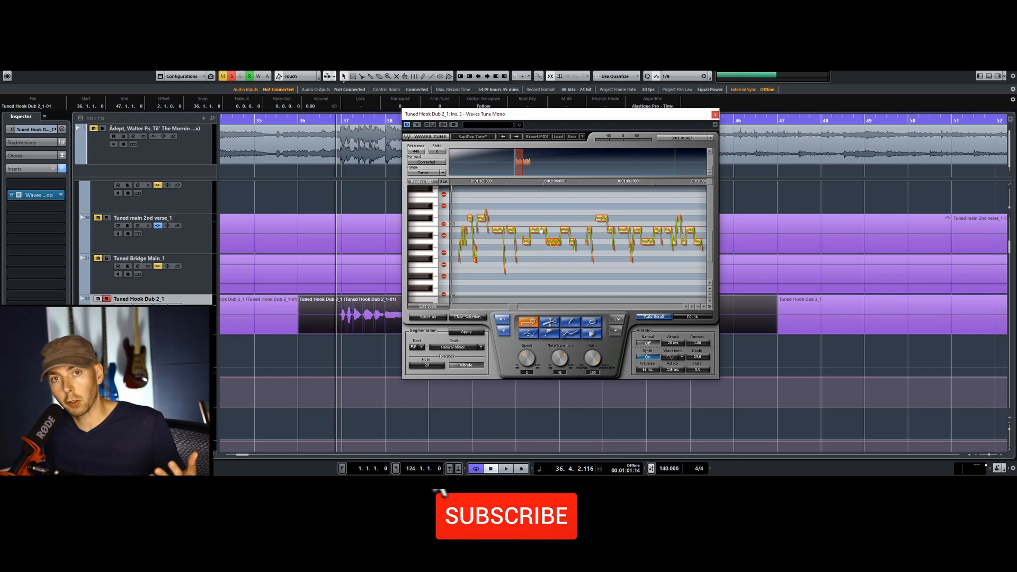
Audition the tuned vocal from just before bar 37, and replay the phrase that starts at bar 41.
{"action": "key", "text": "space"}
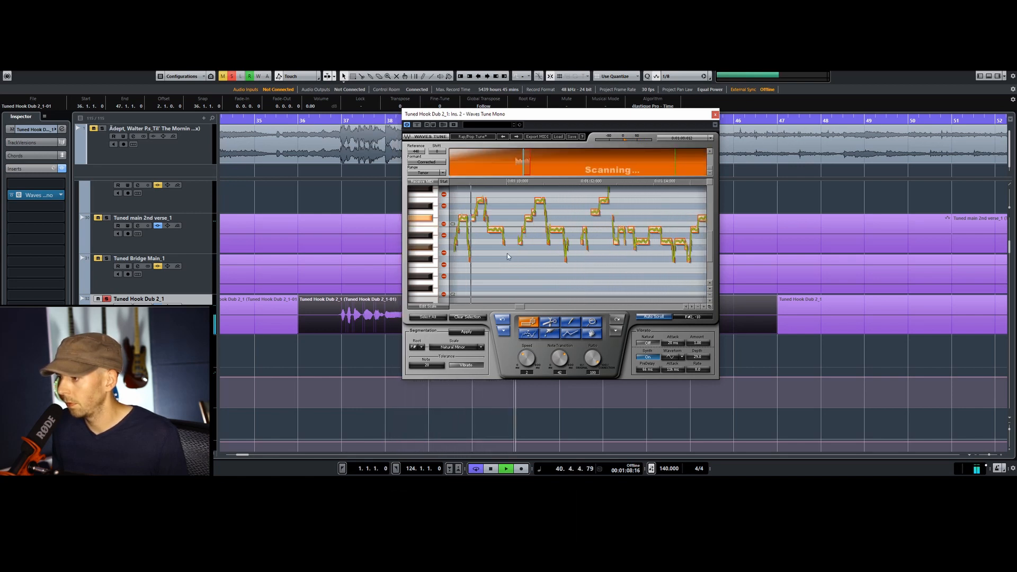
{"action": "key", "text": "space"}
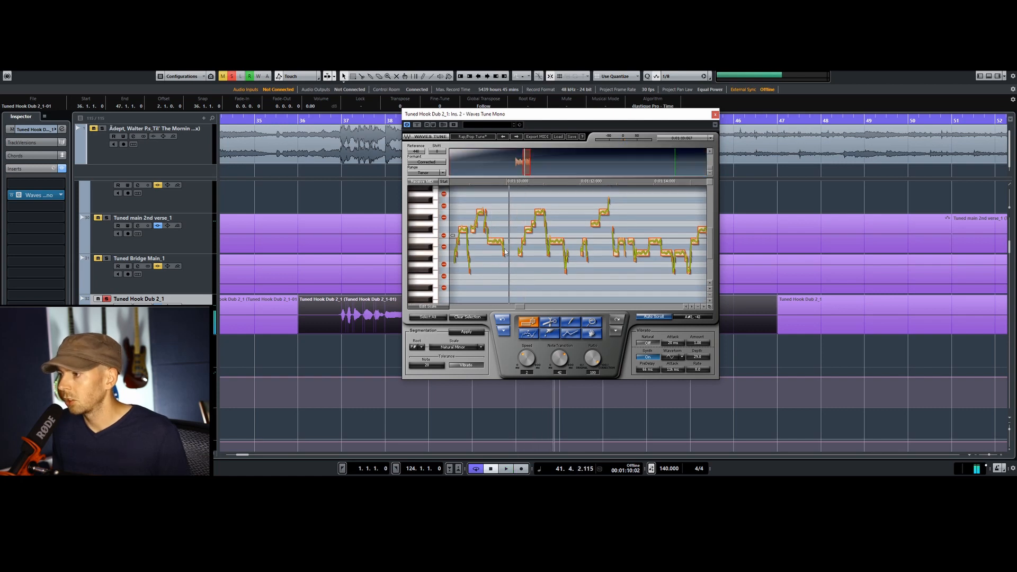
{"action": "left_click", "coordinate": [457, 182]}
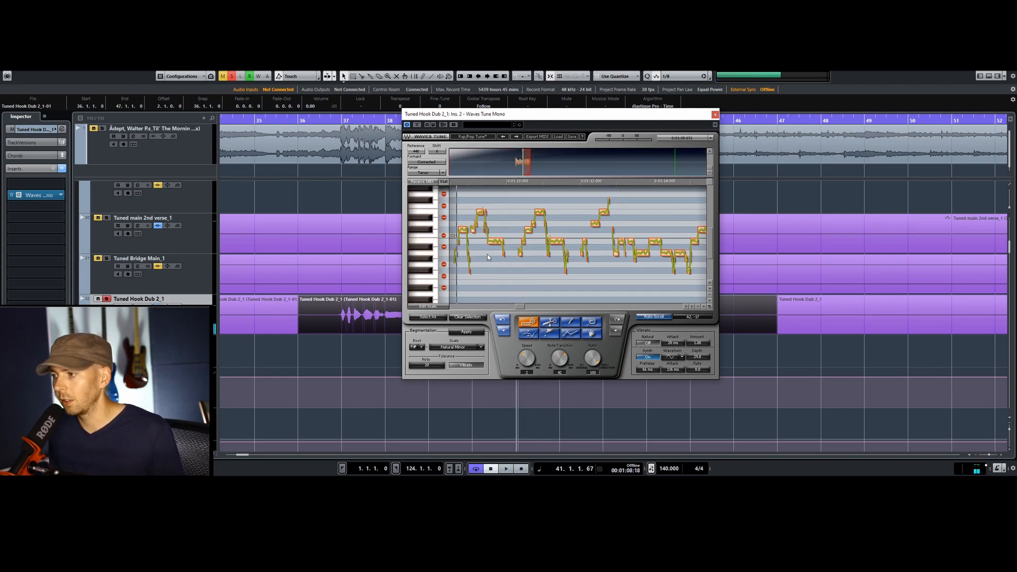
{"action": "key", "text": "space"}
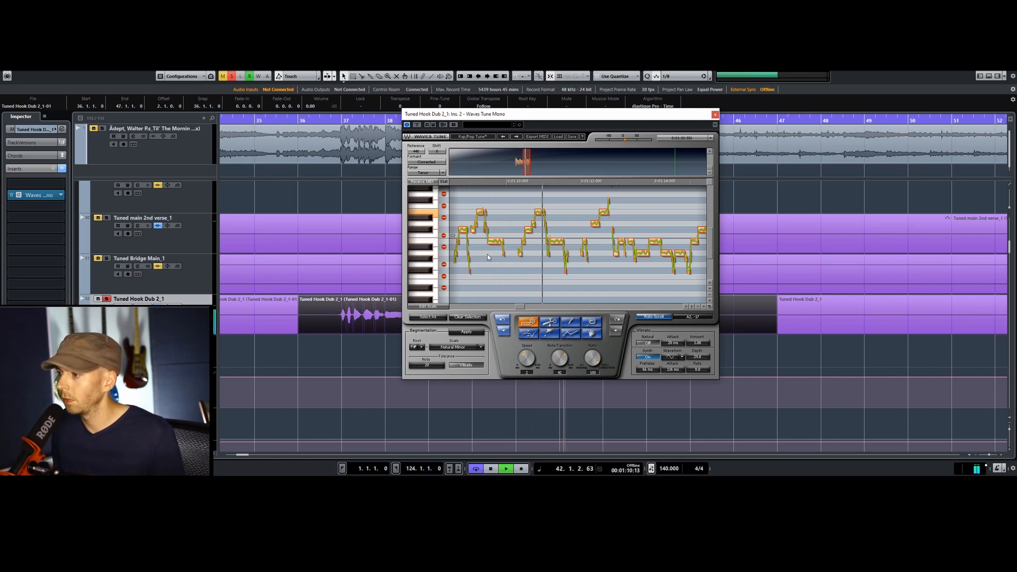
{"action": "key", "text": "space"}
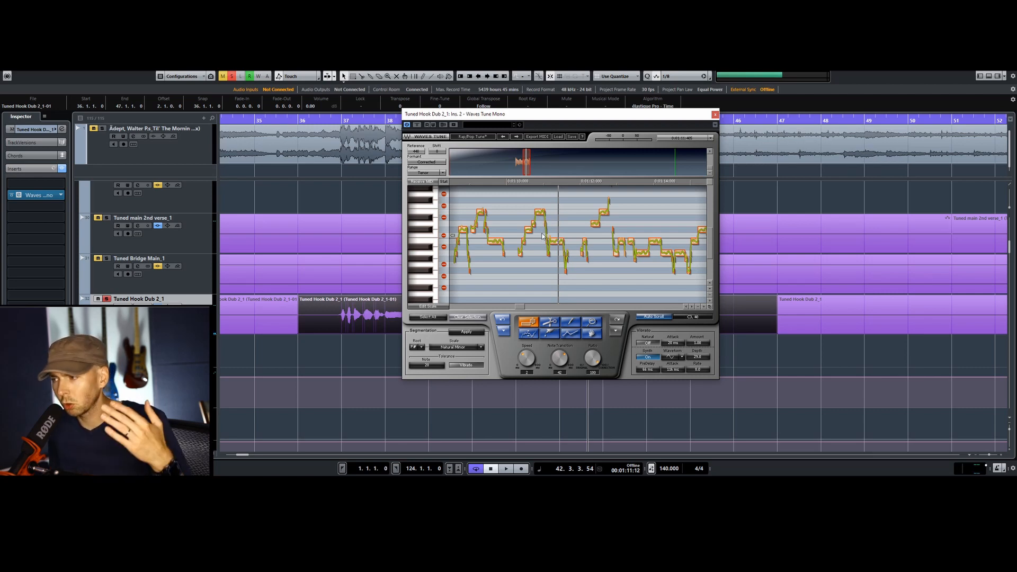
Increase the note transition time and return the playhead to bar 41 at the start of the phrase.
{"action": "left_click_drag", "start_coordinate": [557, 368], "coordinate": [560, 348]}
{"action": "left_click", "coordinate": [466, 183]}
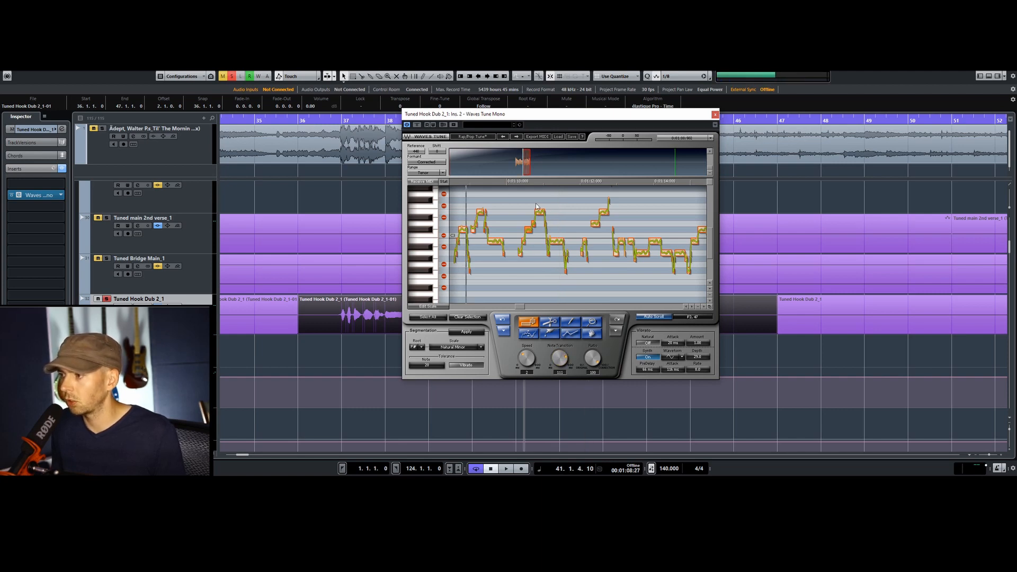